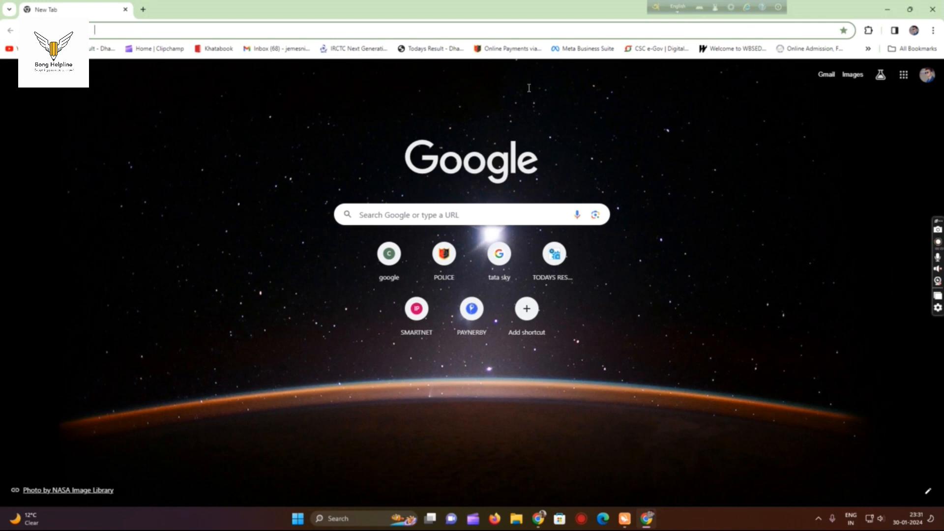
Step: Search Google for 'e ration card download' and open the West Bengal Food & Supplies Department result
click(529, 30)
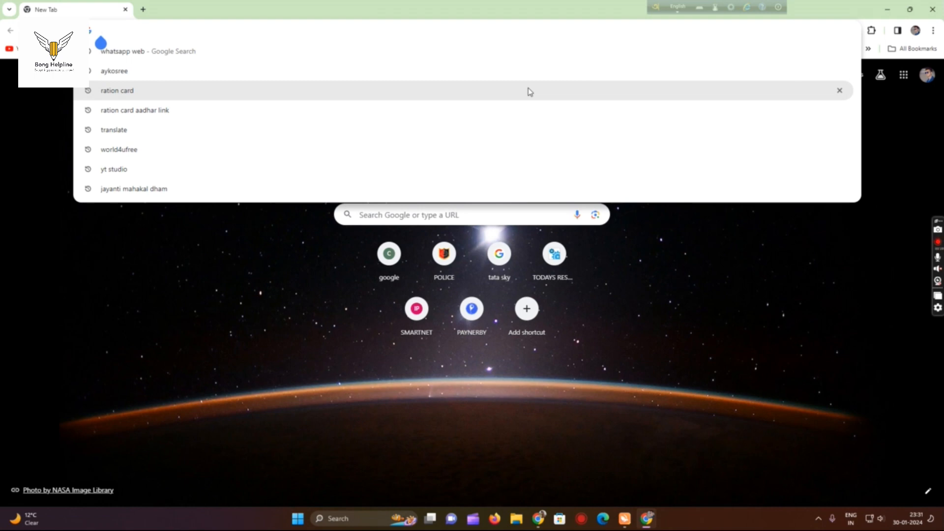
text(e)
key(BackSpace)
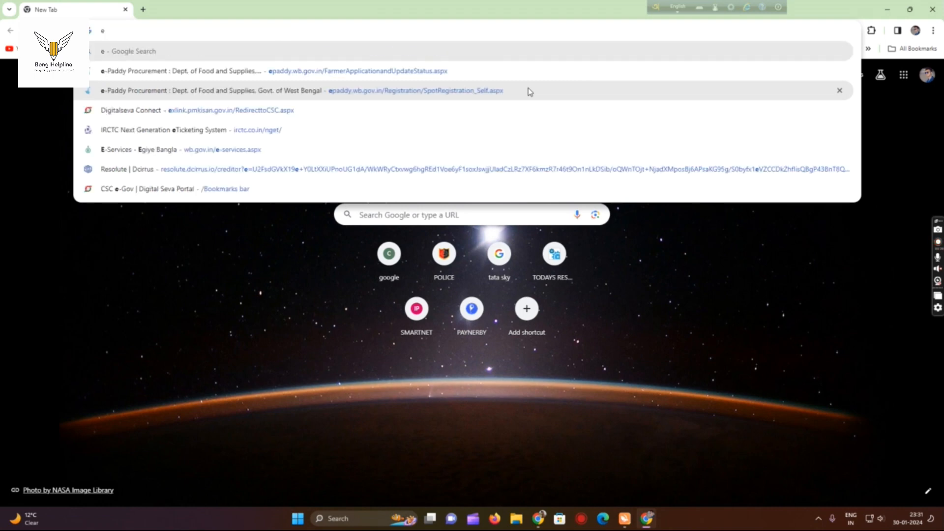
text(r)
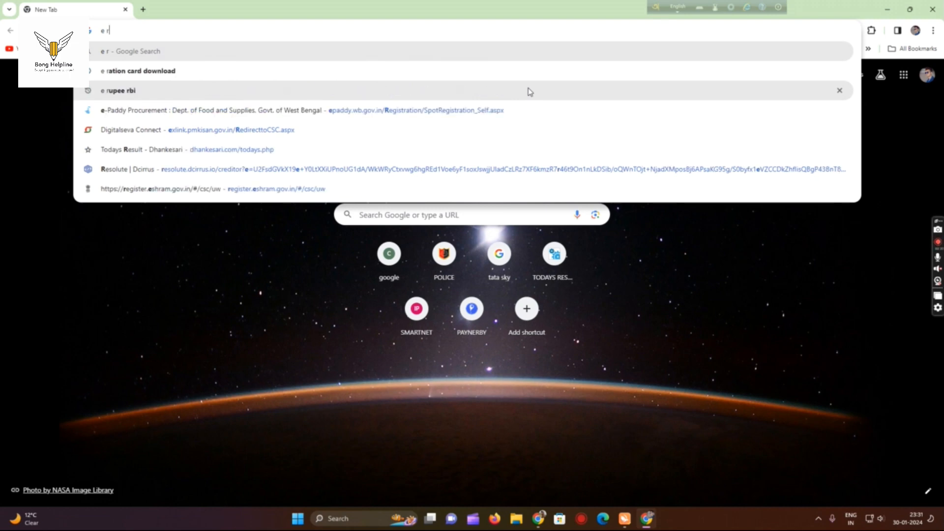
key(Down)
key(Return)
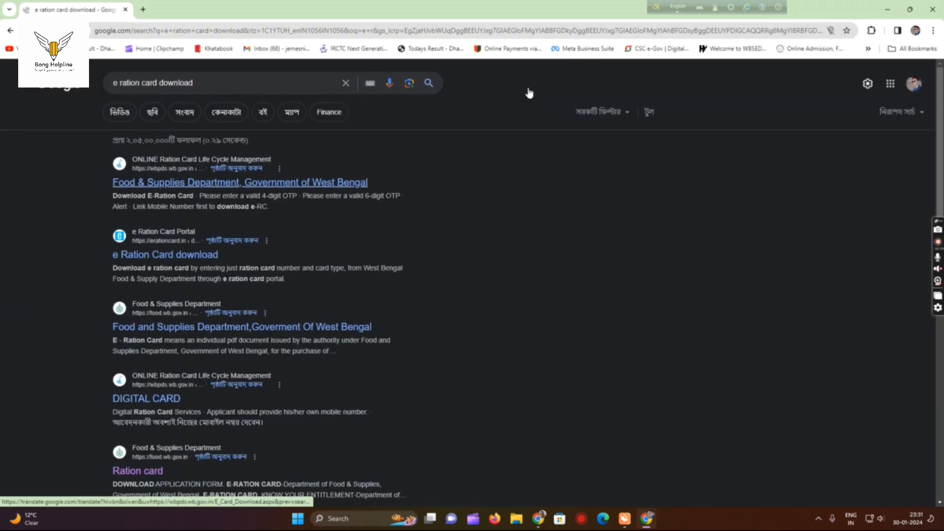
click(238, 183)
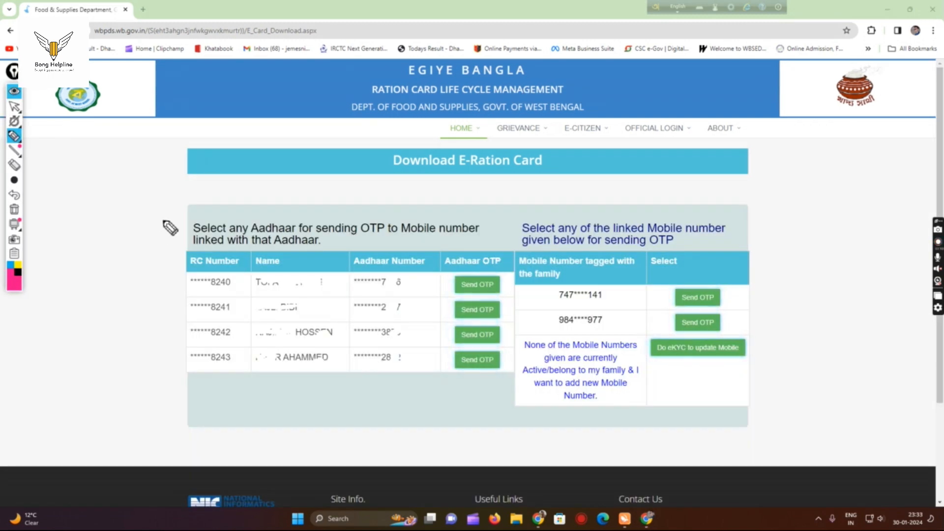
drag(206, 143, 133, 166)
drag(175, 139, 173, 185)
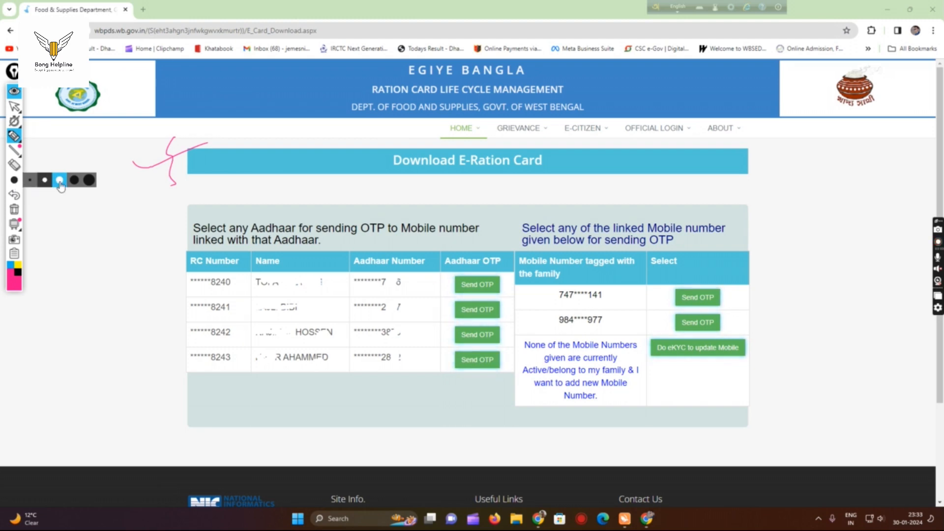
drag(173, 140, 176, 190)
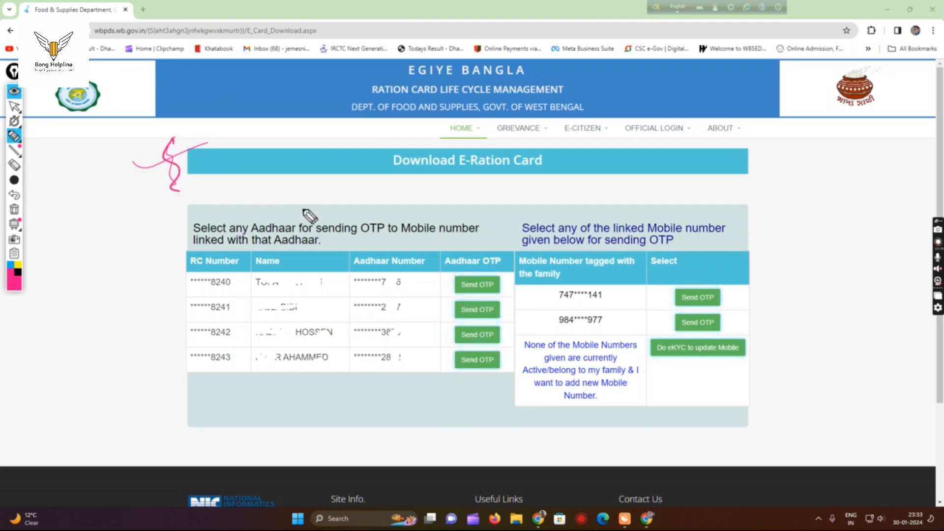
drag(408, 186, 538, 187)
drag(545, 152, 541, 180)
drag(372, 154, 377, 180)
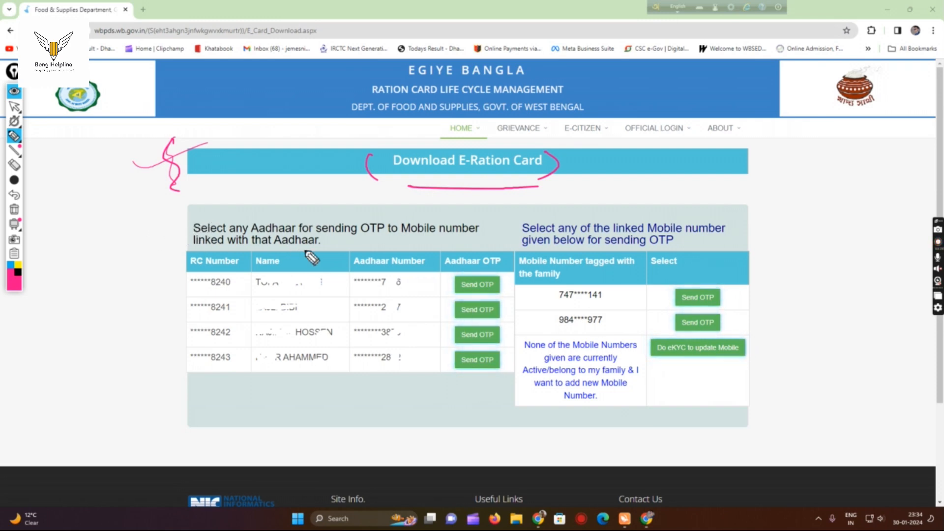
mouse_move(127, 294)
mouse_down()
mouse_move(186, 271)
mouse_move(156, 310)
mouse_move(157, 369)
mouse_move(171, 367)
mouse_up()
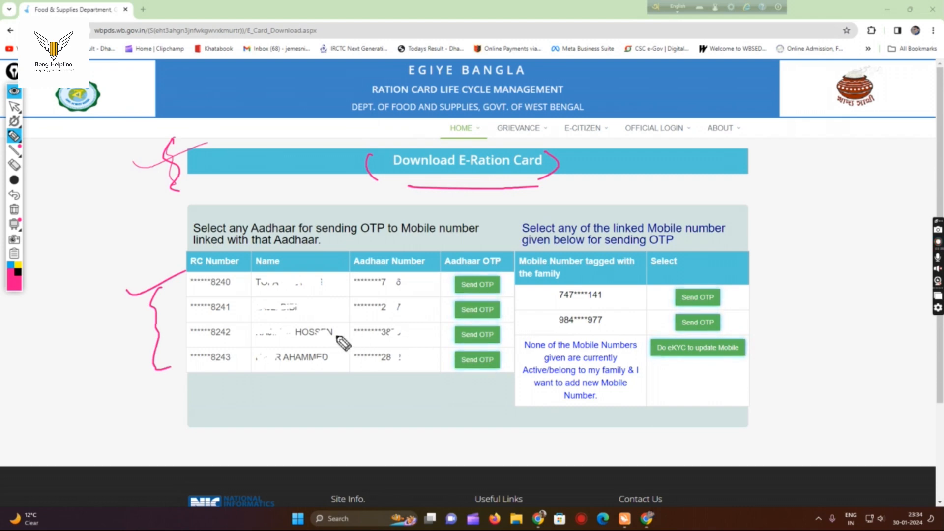
mouse_move(187, 284)
mouse_down()
mouse_move(219, 270)
mouse_move(240, 290)
mouse_up()
mouse_move(231, 325)
mouse_down()
mouse_move(244, 319)
mouse_move(244, 334)
mouse_up()
drag(227, 370, 242, 364)
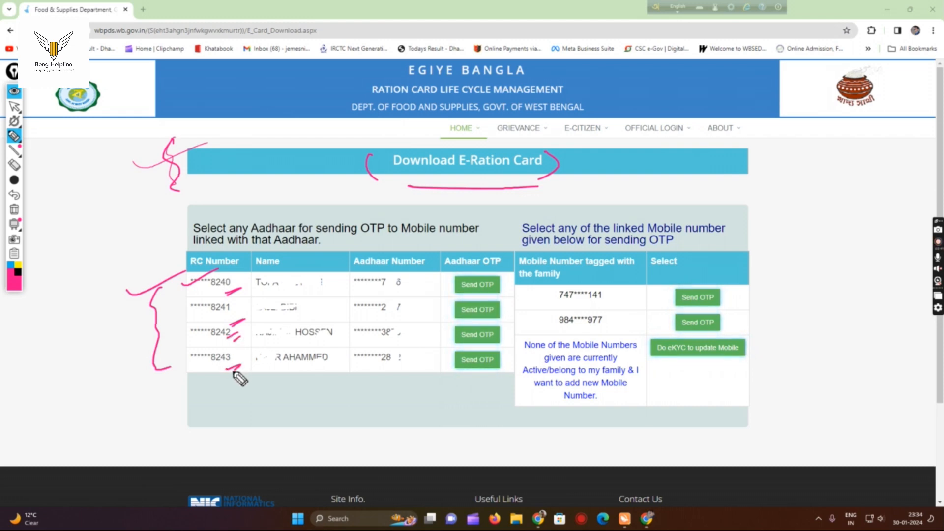
drag(273, 275, 315, 259)
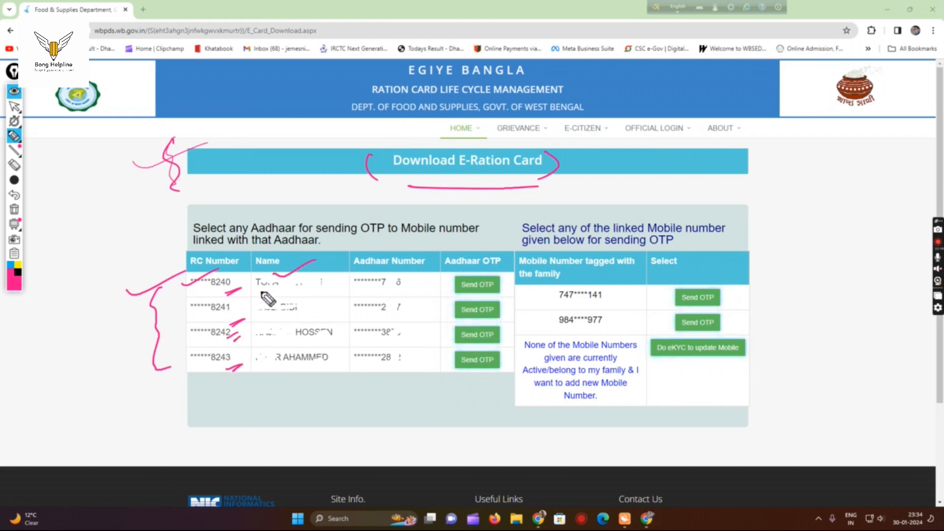
drag(383, 270, 407, 267)
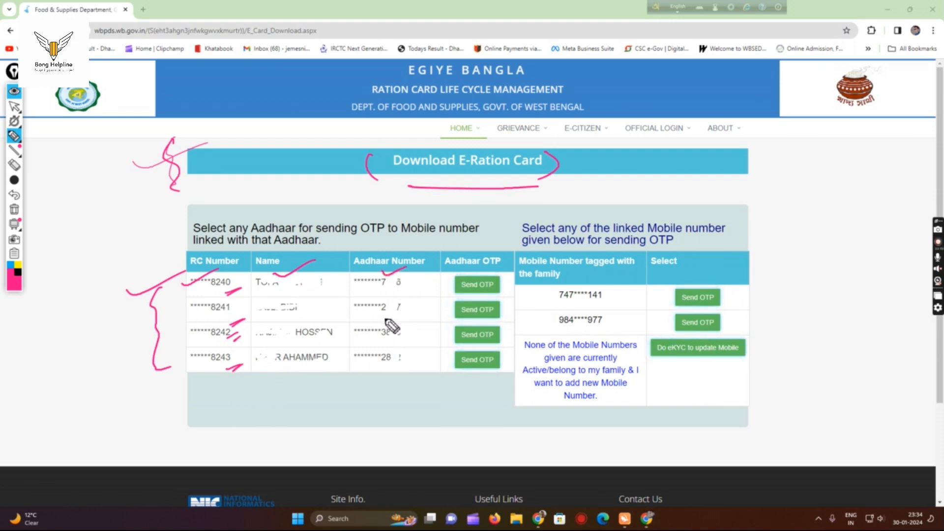
mouse_move(287, 268)
mouse_down()
mouse_move(315, 256)
mouse_move(334, 291)
mouse_move(315, 372)
mouse_up()
mouse_move(352, 268)
mouse_down()
mouse_move(354, 376)
mouse_move(418, 368)
mouse_up()
drag(415, 283, 419, 365)
mouse_move(448, 243)
mouse_down()
mouse_move(513, 241)
mouse_move(492, 236)
mouse_move(595, 269)
mouse_move(616, 267)
mouse_up()
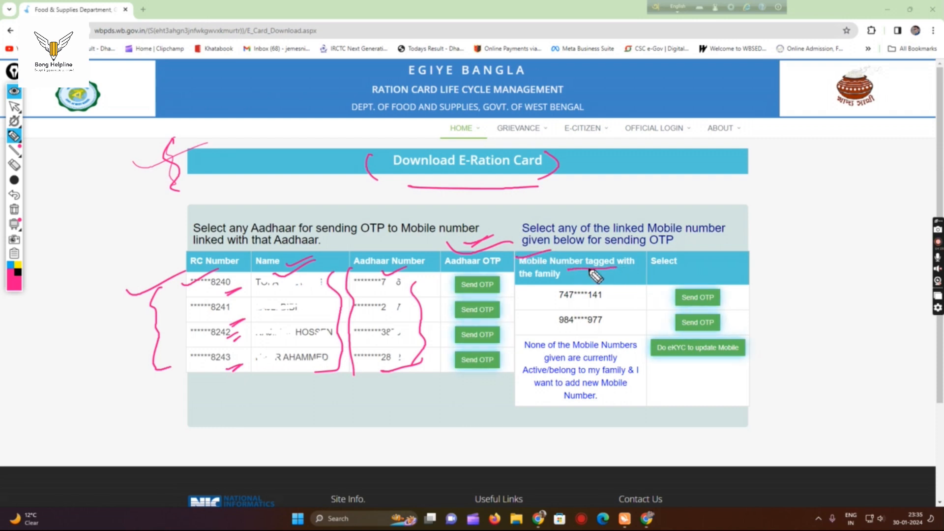
mouse_move(526, 281)
mouse_down()
mouse_move(563, 282)
mouse_move(613, 309)
mouse_move(604, 329)
mouse_move(542, 306)
mouse_move(550, 328)
mouse_move(574, 333)
mouse_up()
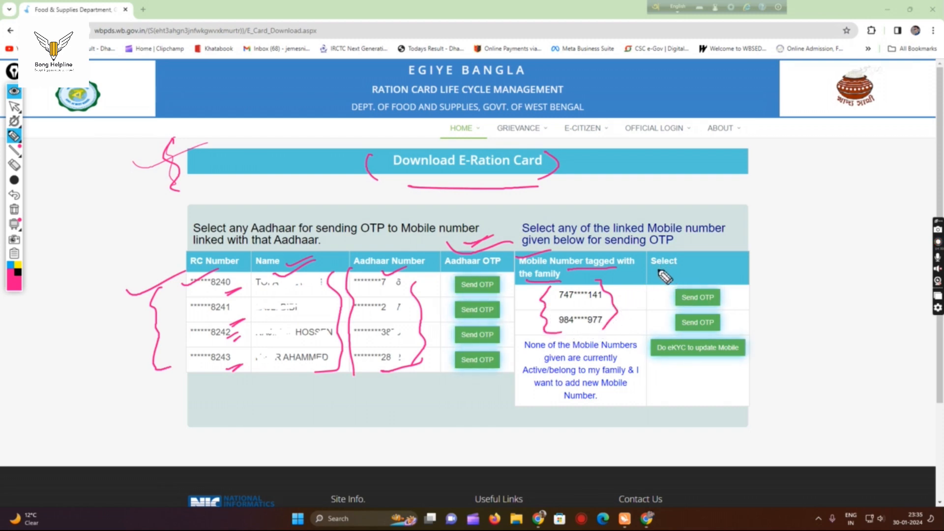
drag(657, 272, 699, 265)
drag(662, 291, 687, 284)
drag(662, 329, 685, 320)
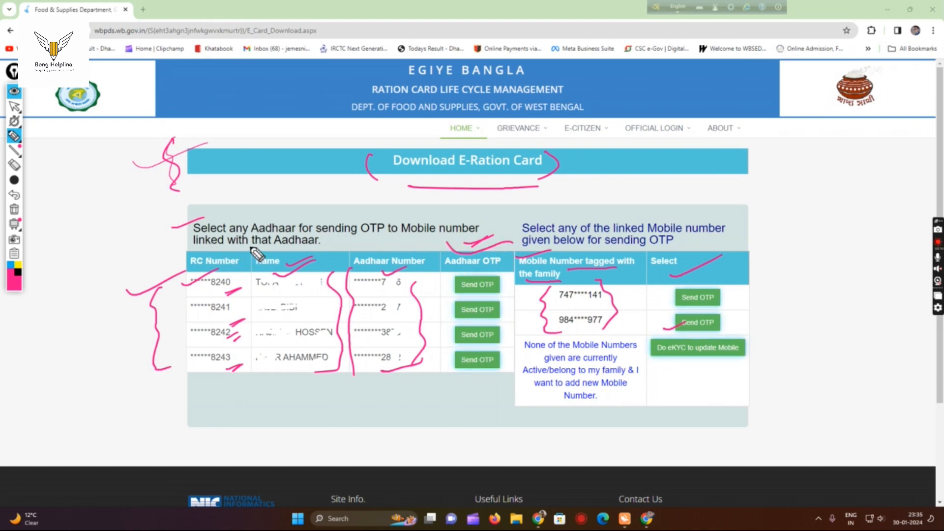
drag(330, 247, 348, 242)
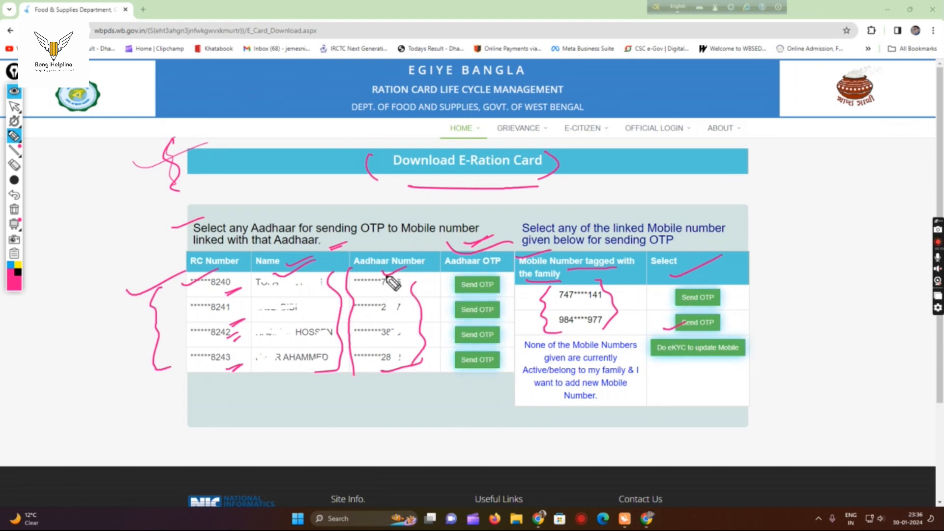
drag(347, 215, 389, 207)
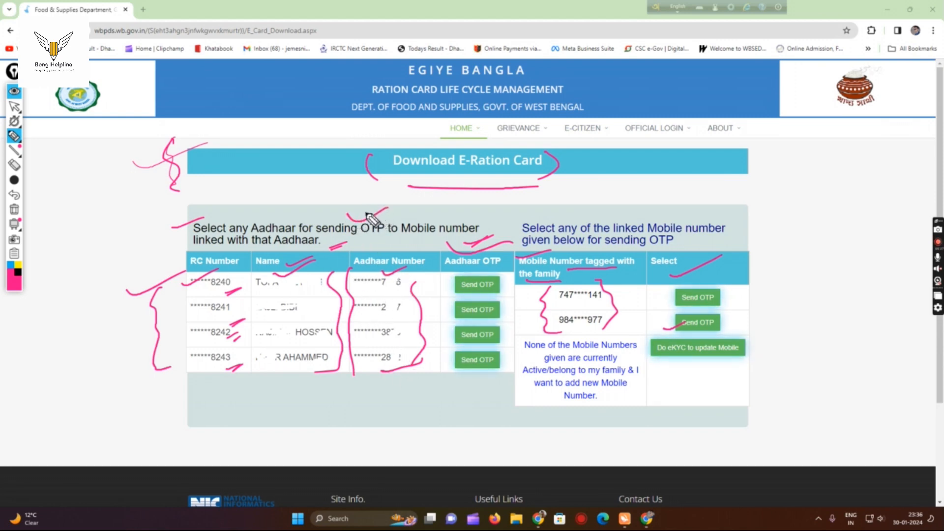
drag(371, 219, 423, 207)
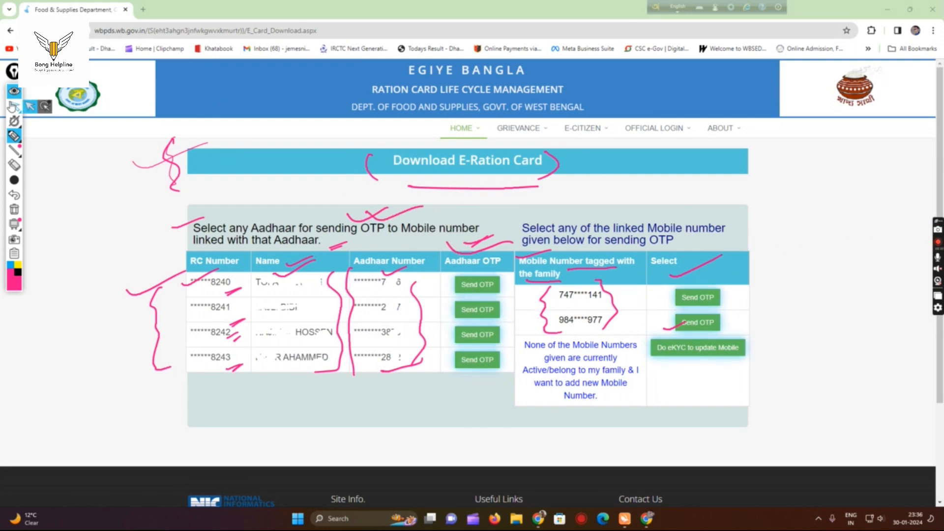
click(13, 107)
Step: Send an OTP to the linked mobile and enter it to reach the family mobile-number confirmation list
click(492, 308)
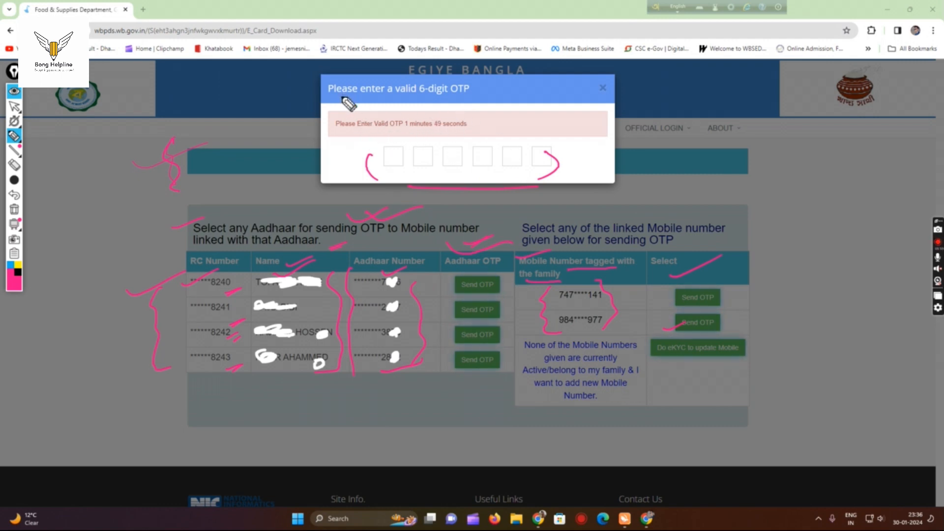
drag(336, 97, 477, 100)
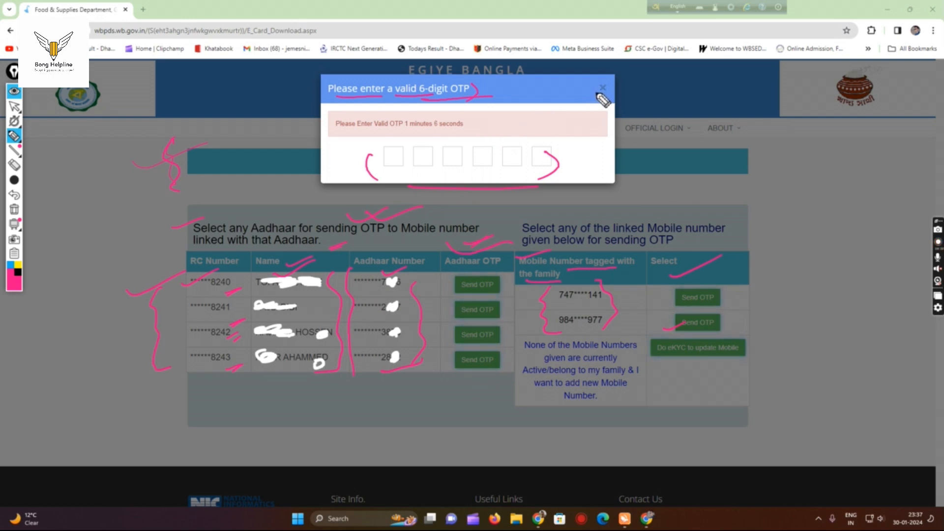
mouse_move(382, 145)
mouse_down()
mouse_move(408, 133)
mouse_move(585, 127)
mouse_up()
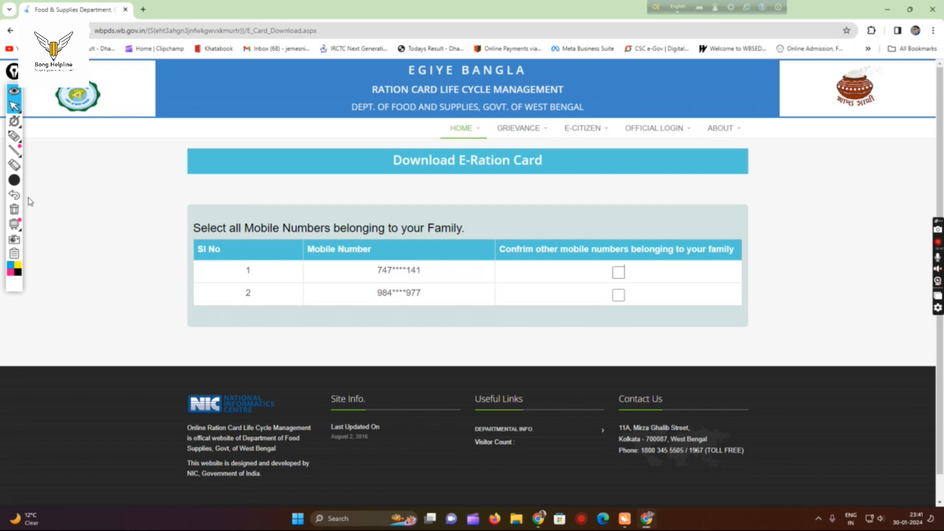
Step: Tick the first mobile number, confirm the selection, and approve delinking the unticked second number
click(618, 272)
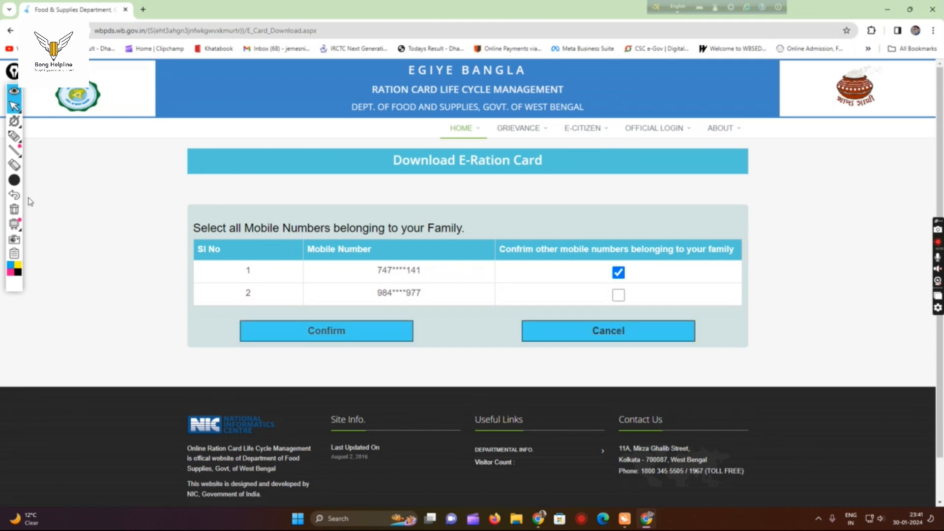
click(327, 331)
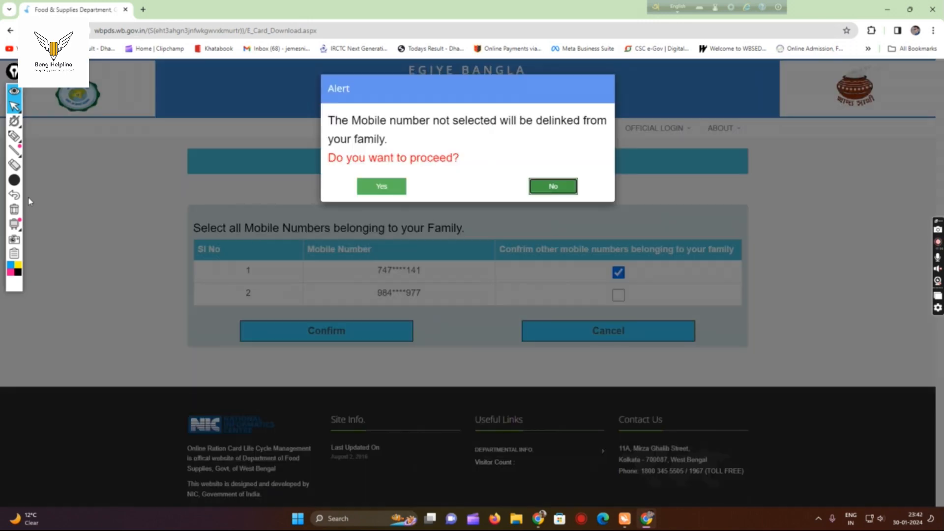
click(382, 186)
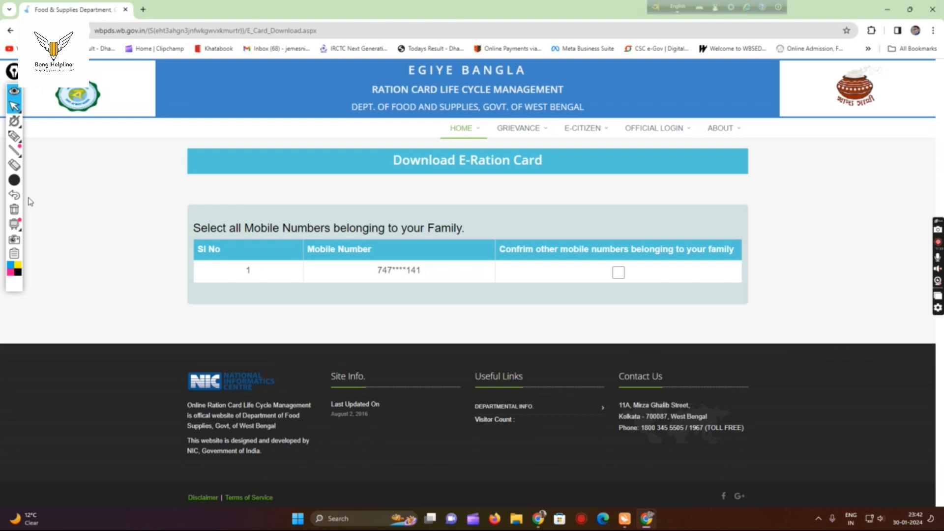
Step: Tick the remaining mobile number as family-owned, submit it, and approve the update in the Alert
key(space)
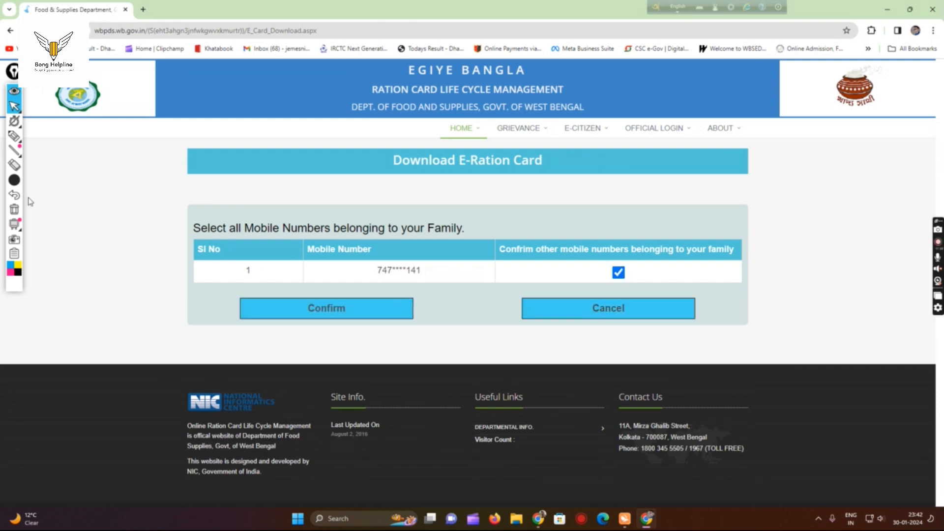
key(Tab)
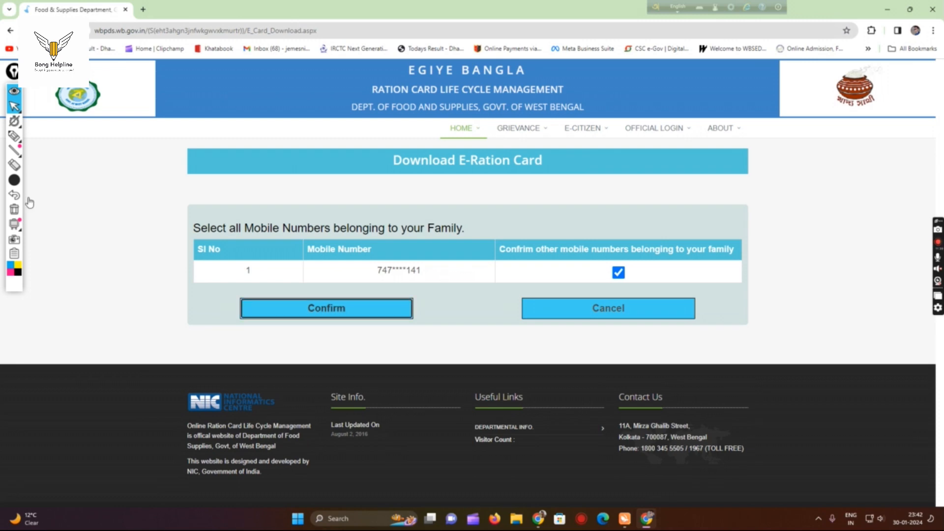
key(Return)
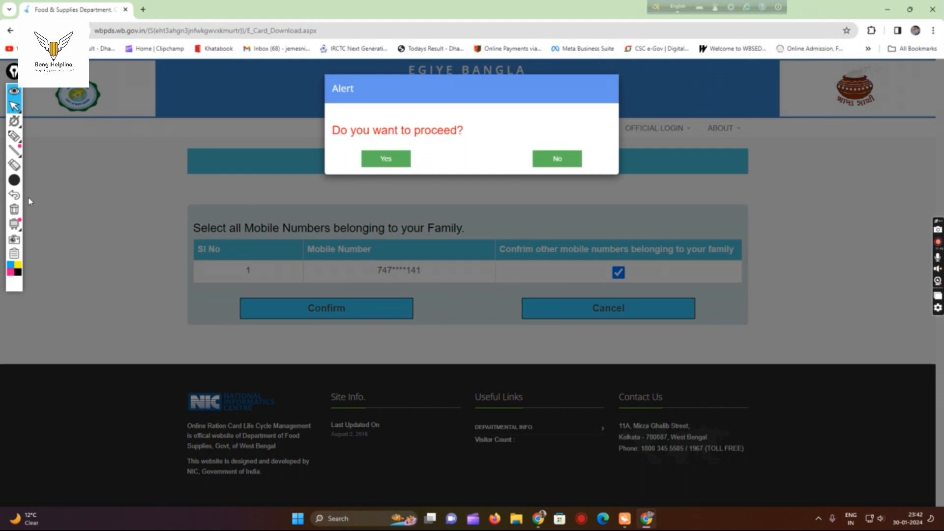
key(Tab)
key(Tab)
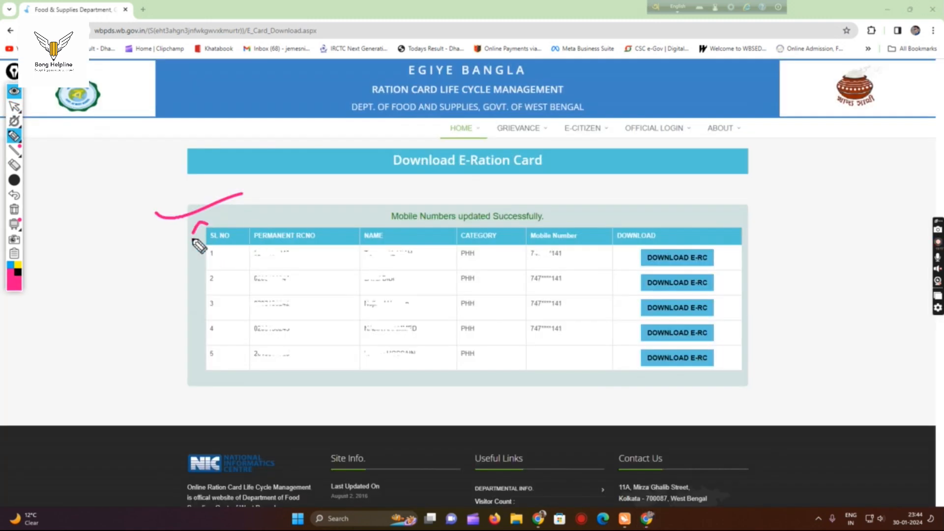
mouse_move(206, 224)
mouse_down()
mouse_move(201, 395)
mouse_move(236, 382)
mouse_up()
mouse_move(763, 216)
mouse_down()
mouse_move(777, 248)
mouse_move(748, 334)
mouse_up()
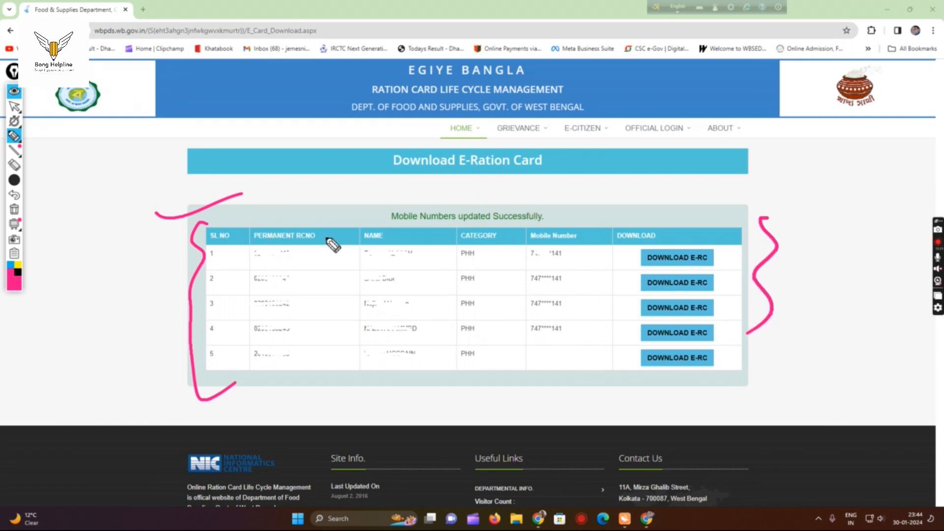
Step: Drag across the listed family members' e-ration card entries in the download table
mouse_move(323, 236)
mouse_down()
mouse_move(355, 222)
mouse_move(439, 229)
mouse_move(546, 217)
mouse_up()
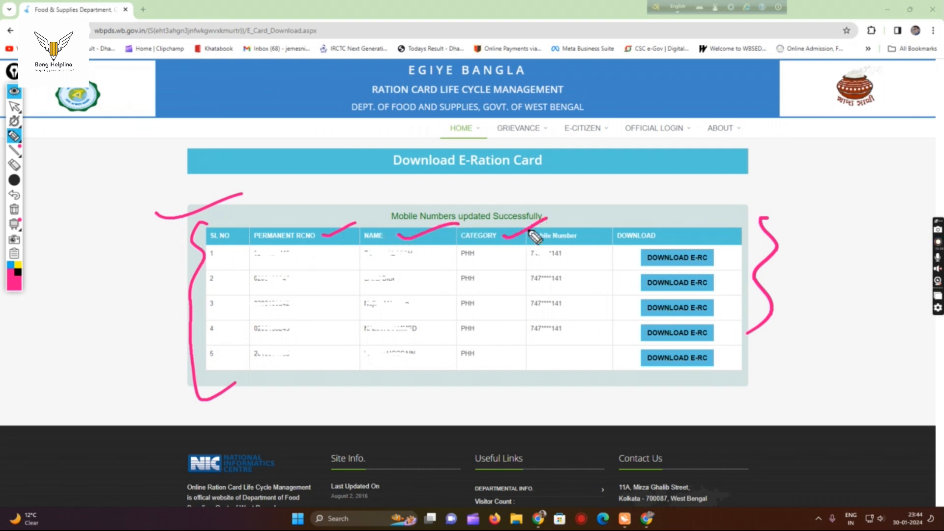
mouse_move(487, 262)
mouse_down()
mouse_move(506, 252)
mouse_move(511, 267)
mouse_up()
drag(491, 312, 518, 297)
click(491, 337)
drag(491, 338, 517, 325)
drag(490, 366, 525, 345)
drag(576, 253, 616, 238)
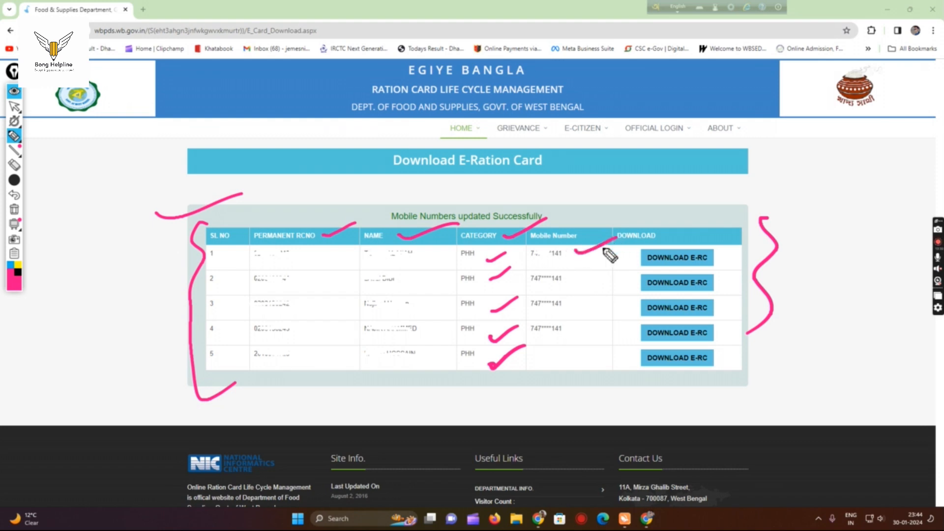
drag(578, 281, 603, 269)
drag(576, 305, 596, 294)
drag(575, 334, 611, 309)
Step: Download the fifth family member's e-ration card from row 5 and save it as a PDF
mouse_move(622, 267)
mouse_down()
mouse_move(637, 248)
mouse_move(634, 383)
mouse_move(661, 383)
mouse_up()
drag(744, 242, 722, 376)
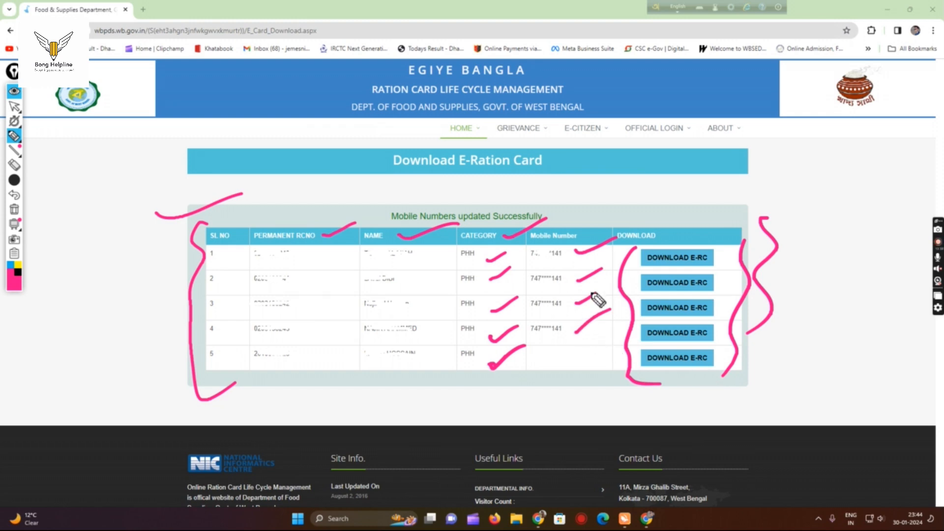
drag(723, 254, 722, 377)
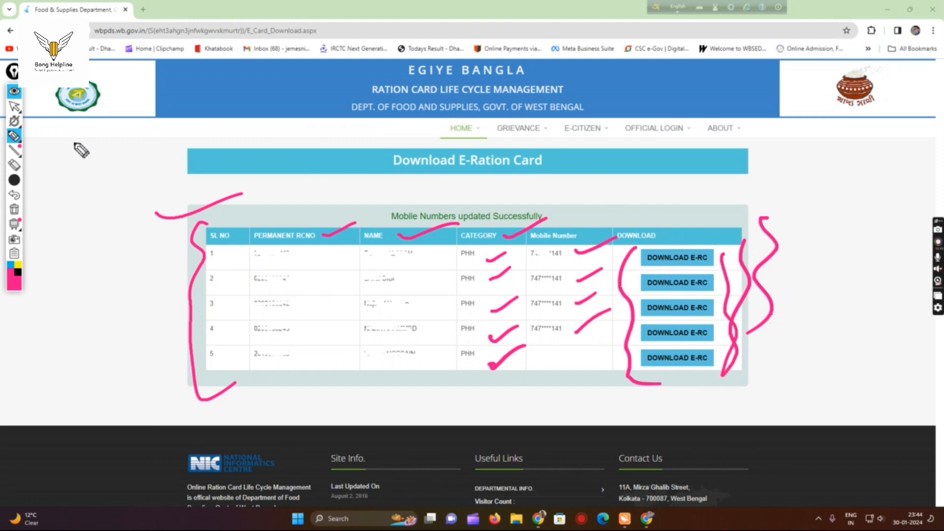
click(15, 106)
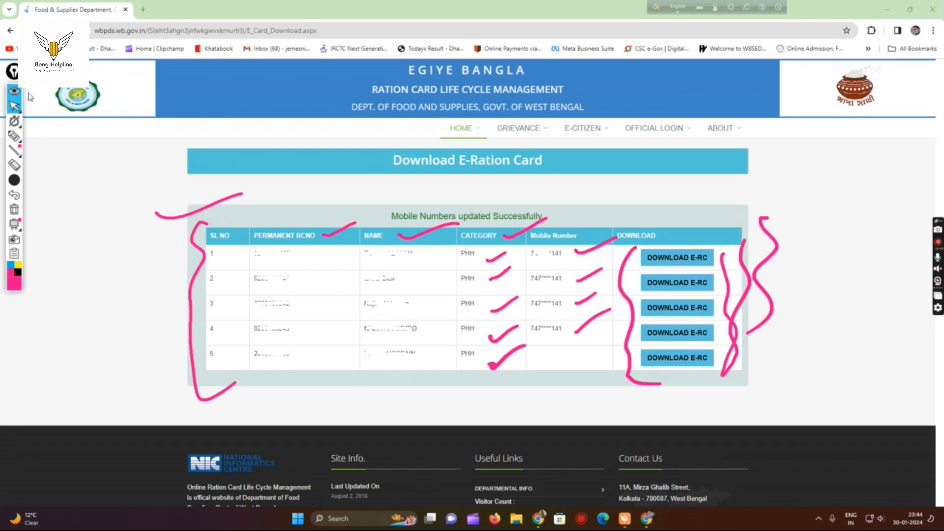
click(677, 358)
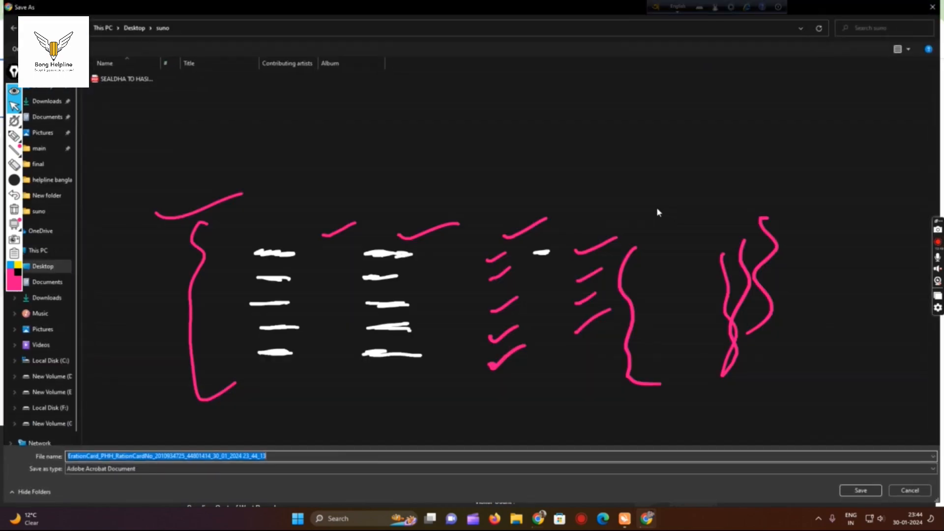
key(Return)
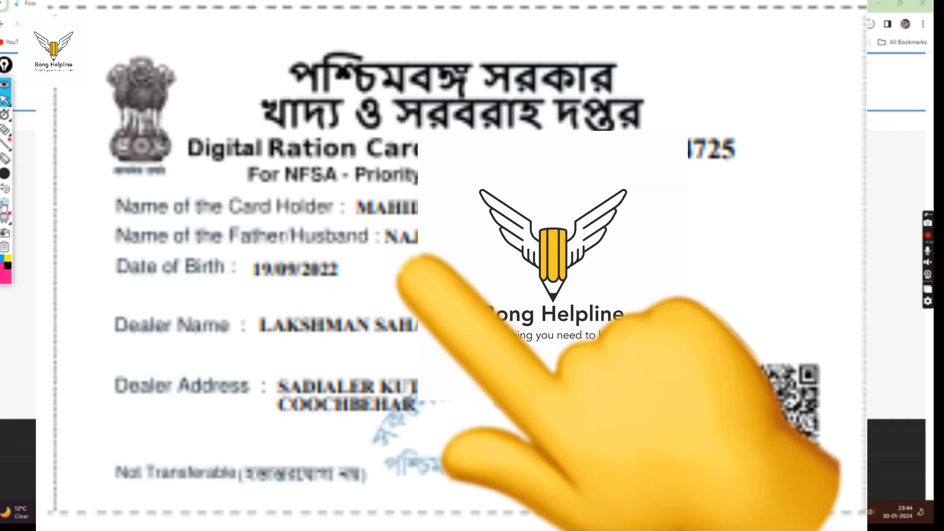